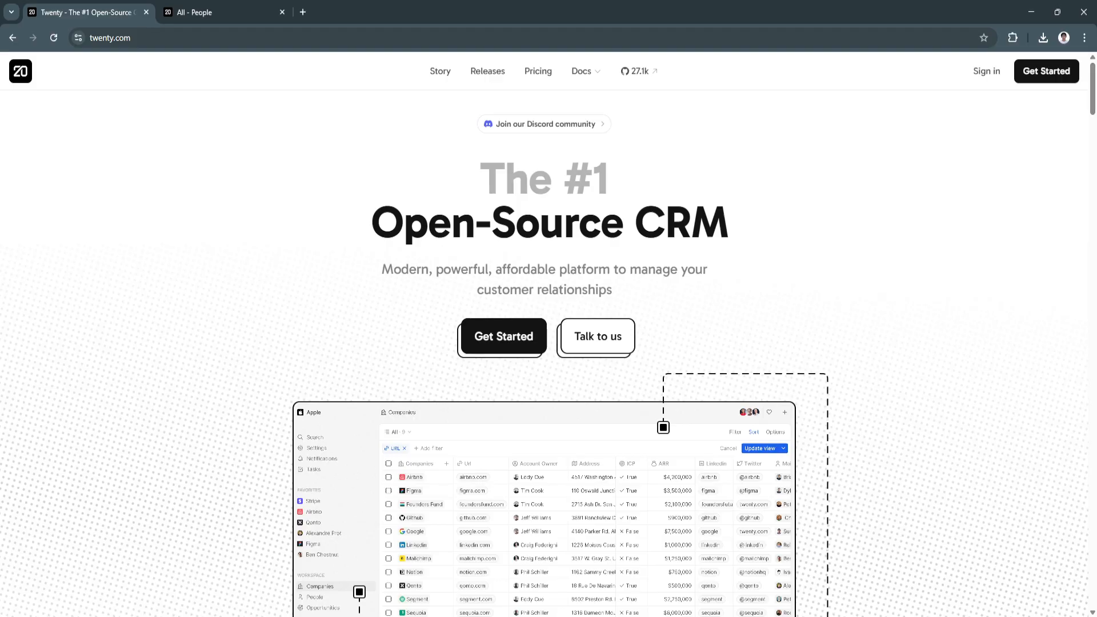
Switch from the Twenty homepage to the CRM workspace's People list and review the Airbnb contact's record details.
{"action": "scroll", "coordinate": [544, 354], "scroll_direction": "down", "scroll_amount": 2}
{"action": "scroll", "coordinate": [545, 353], "scroll_direction": "up", "scroll_amount": 2}
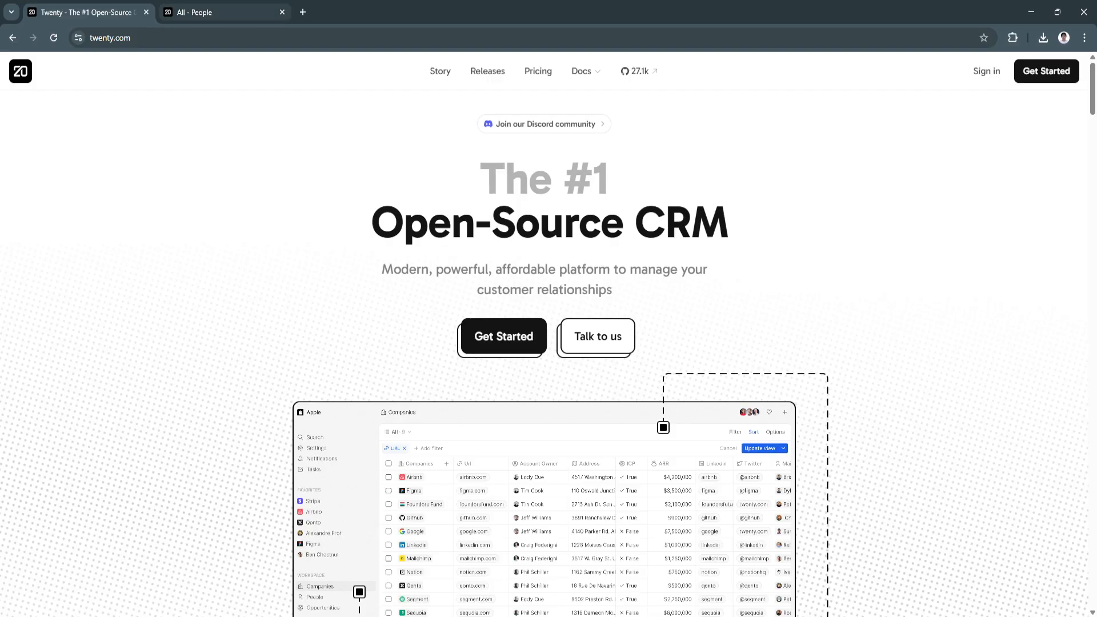
{"action": "left_click", "coordinate": [223, 12]}
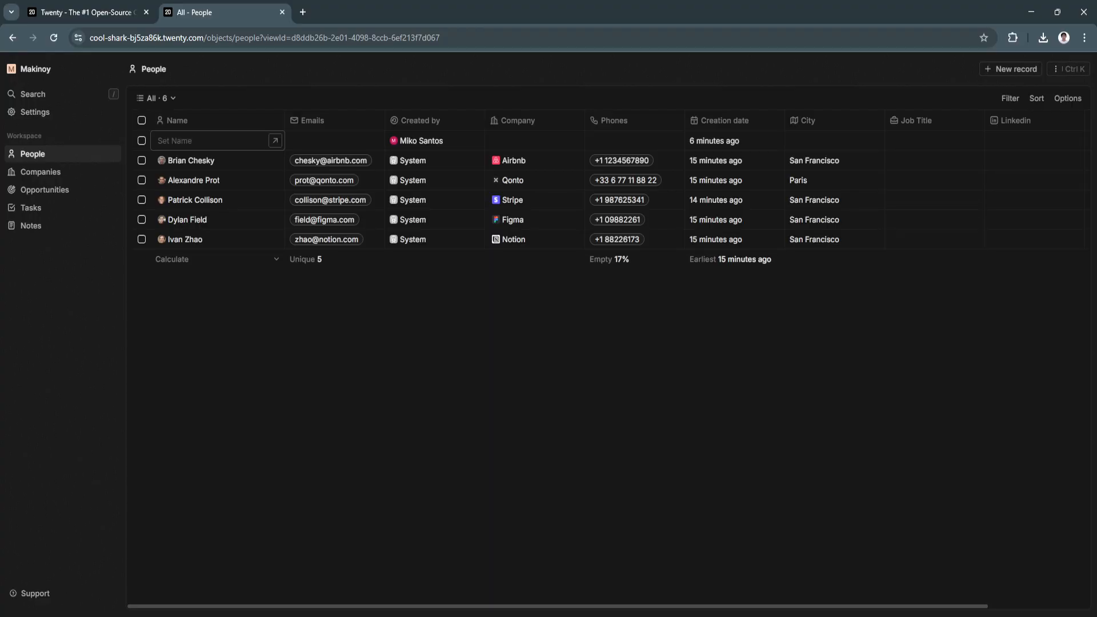
{"action": "left_click", "coordinate": [191, 160]}
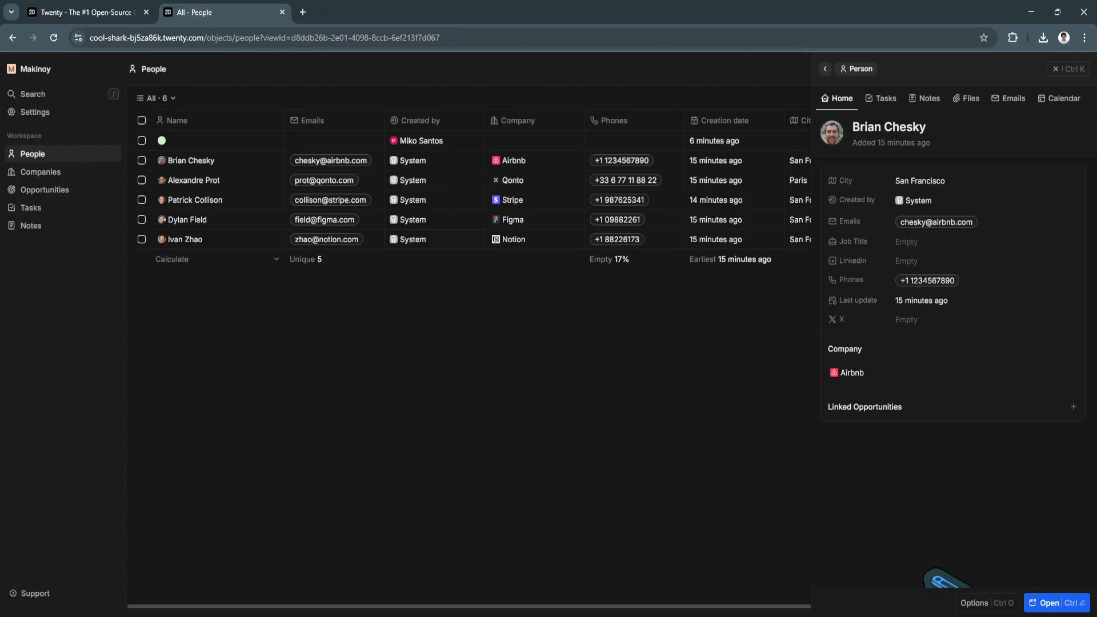
{"action": "scroll", "coordinate": [926, 280], "scroll_direction": "down", "scroll_amount": 2}
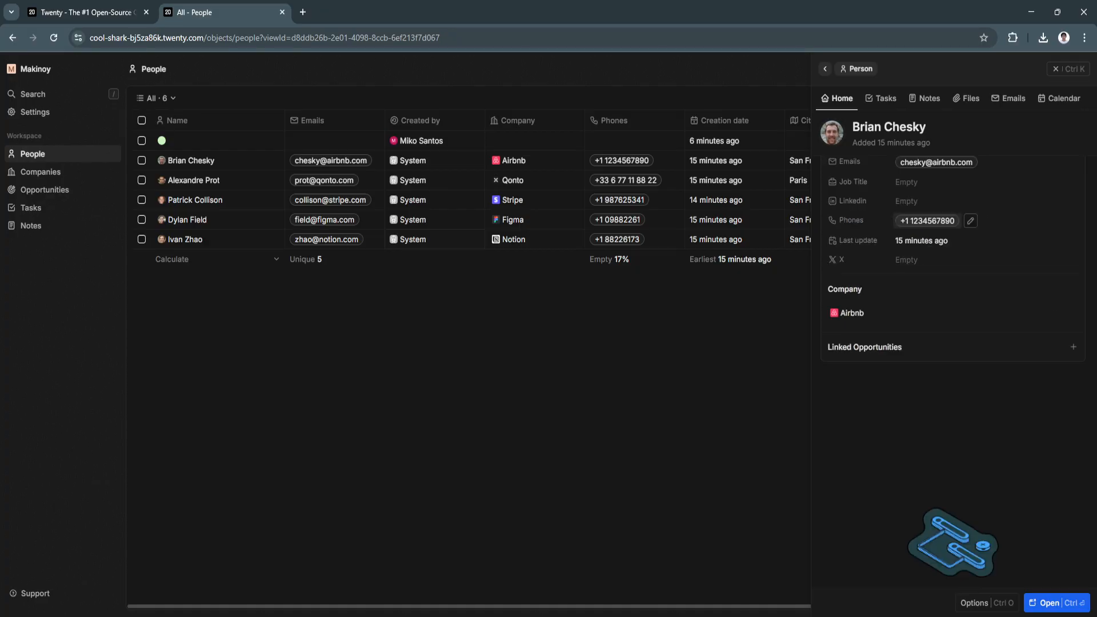
{"action": "scroll", "coordinate": [926, 280], "scroll_direction": "down", "scroll_amount": 2}
{"action": "scroll", "coordinate": [926, 280], "scroll_direction": "up", "scroll_amount": 4}
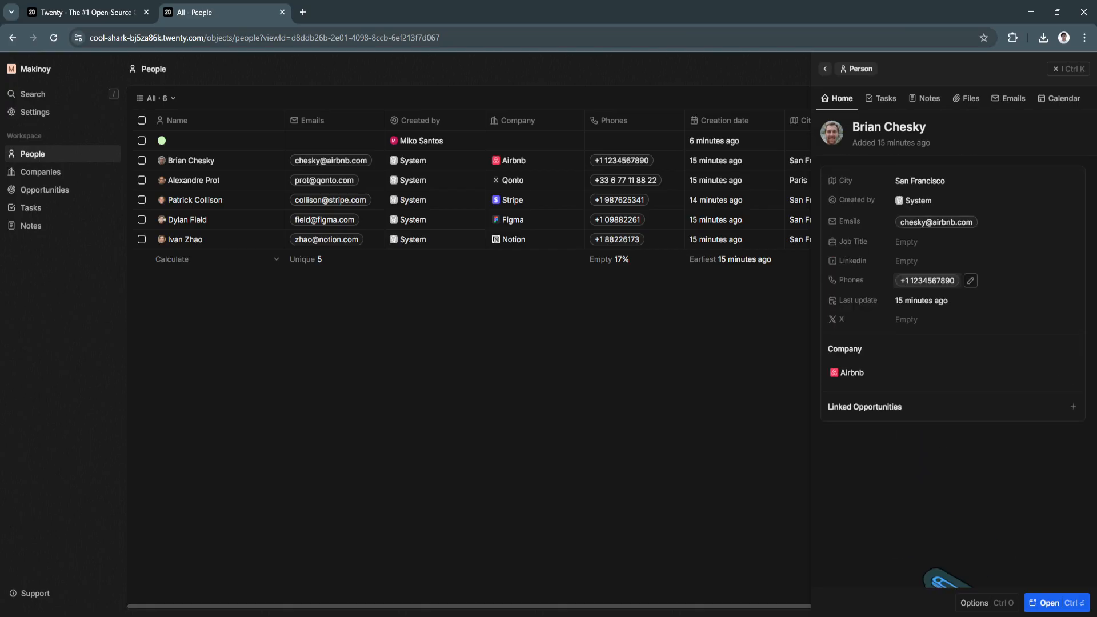
Add an untitled task to the Airbnb contact's record, check the task's files, and return to the contact.
{"action": "left_click", "coordinate": [881, 99]}
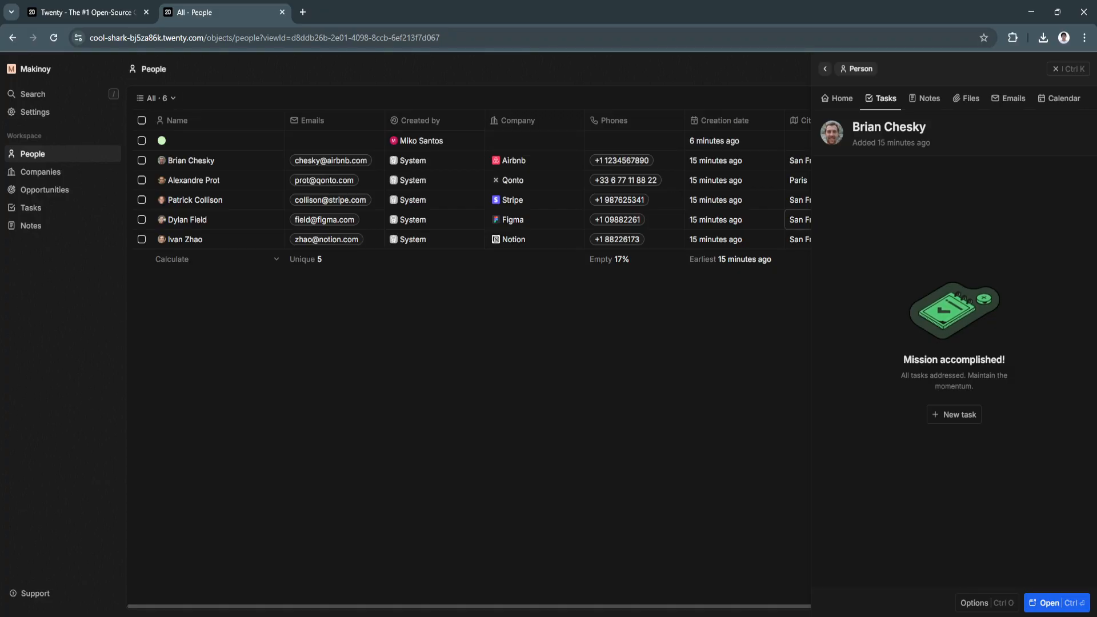
{"action": "left_click", "coordinate": [954, 415]}
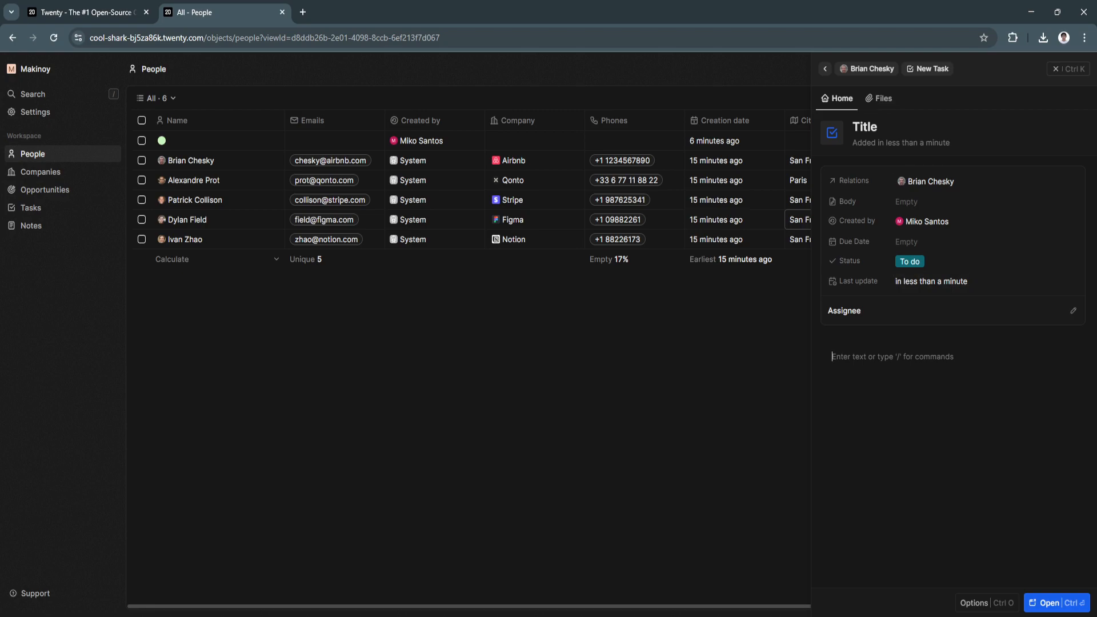
{"action": "left_click", "coordinate": [879, 99]}
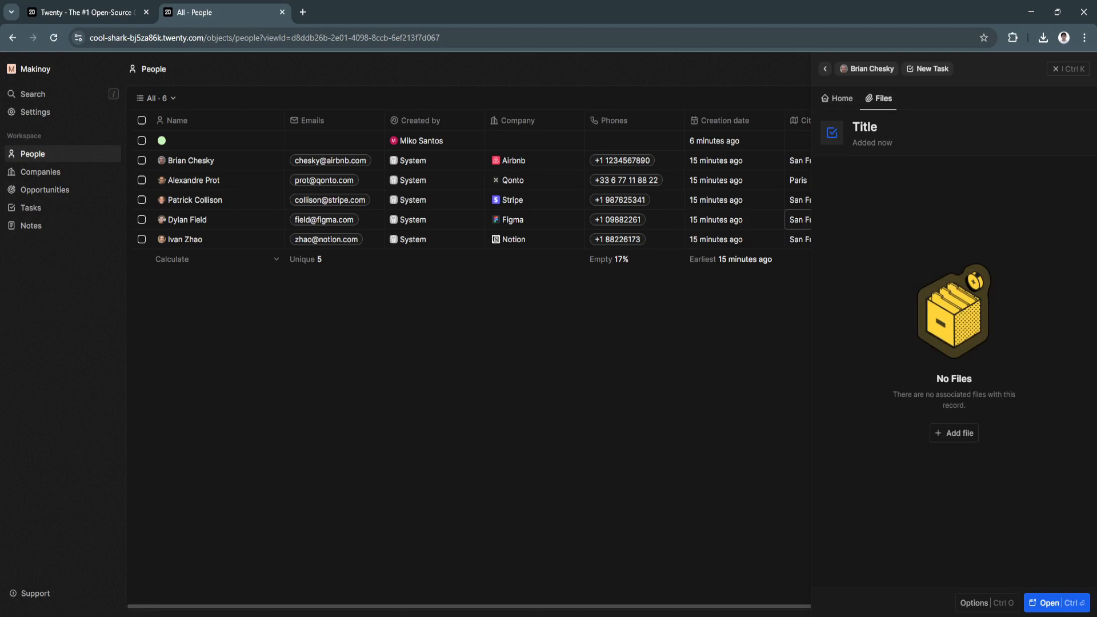
{"action": "left_click", "coordinate": [825, 69]}
Review the Airbnb contact's notes, files, emails and calendar, and close the record.
{"action": "left_click", "coordinate": [925, 98]}
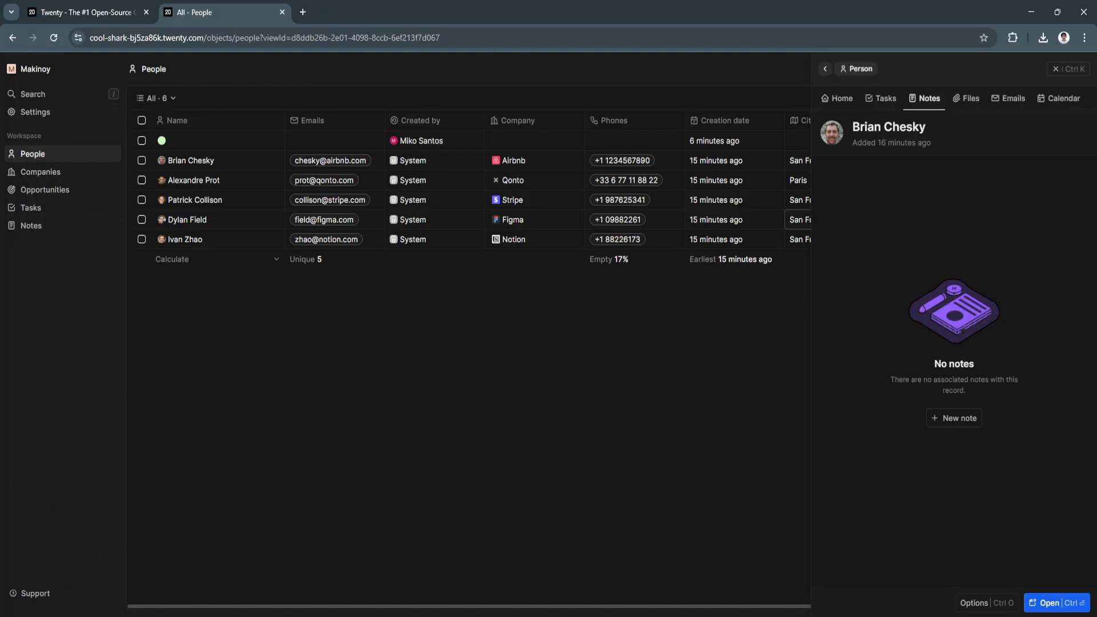
{"action": "left_click", "coordinate": [966, 99]}
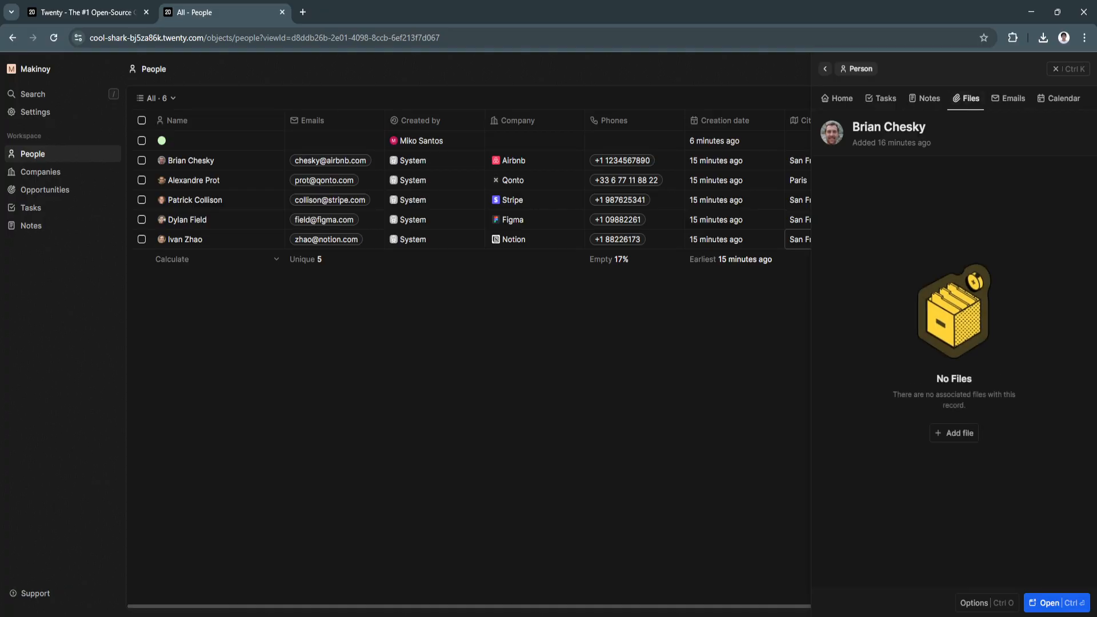
{"action": "left_click", "coordinate": [1009, 98]}
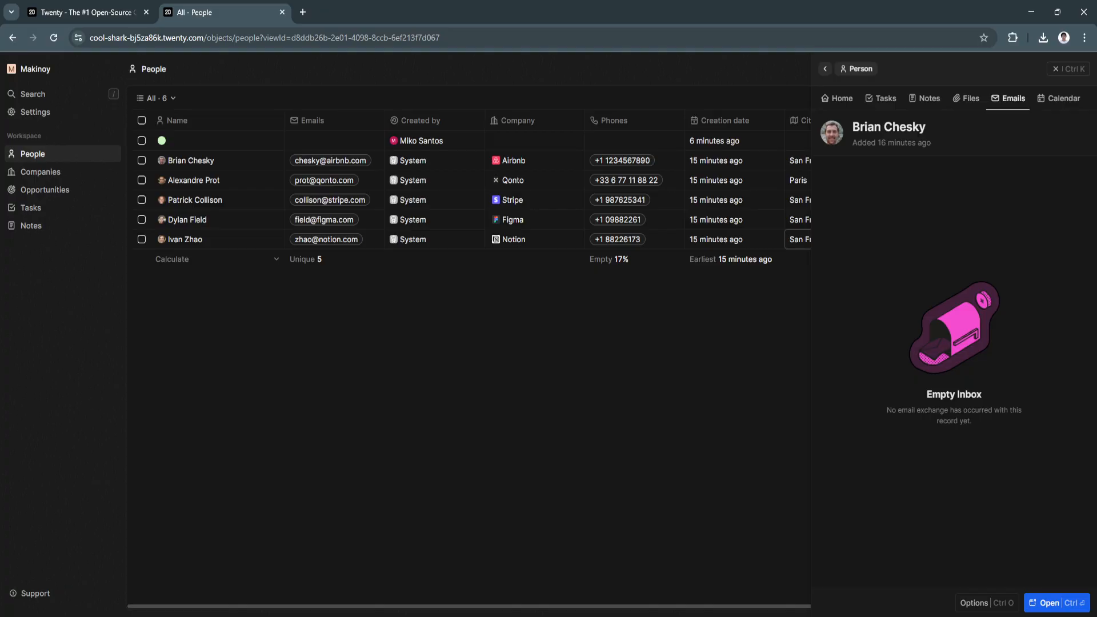
{"action": "left_click_drag", "start_coordinate": [887, 410], "coordinate": [972, 422]}
{"action": "left_click", "coordinate": [972, 424]}
{"action": "left_click", "coordinate": [1060, 99]}
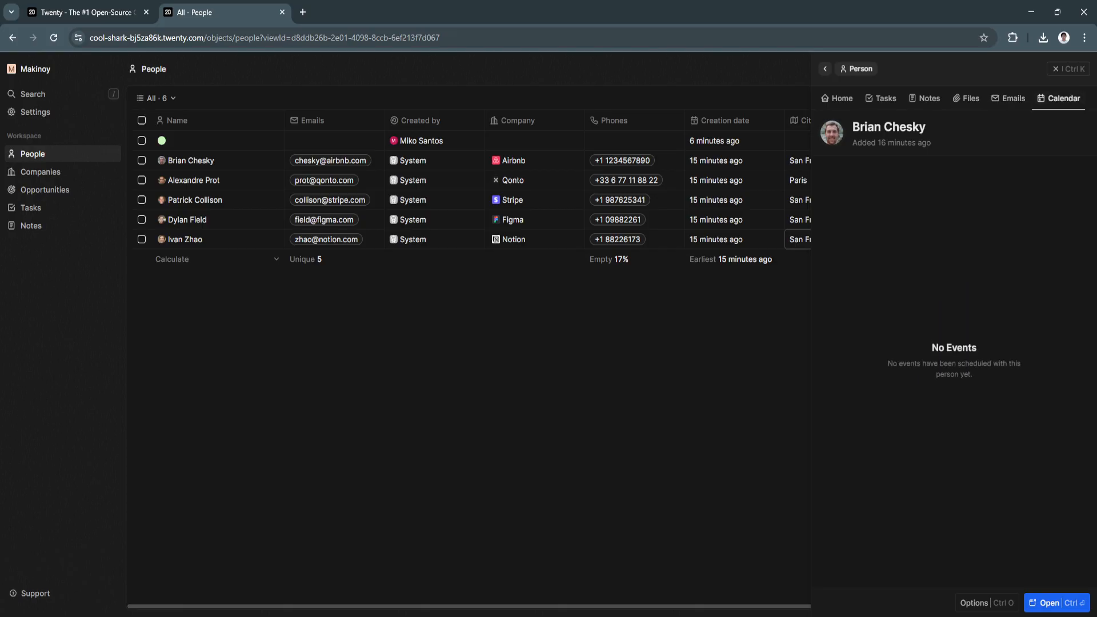
{"action": "left_click", "coordinate": [1068, 69]}
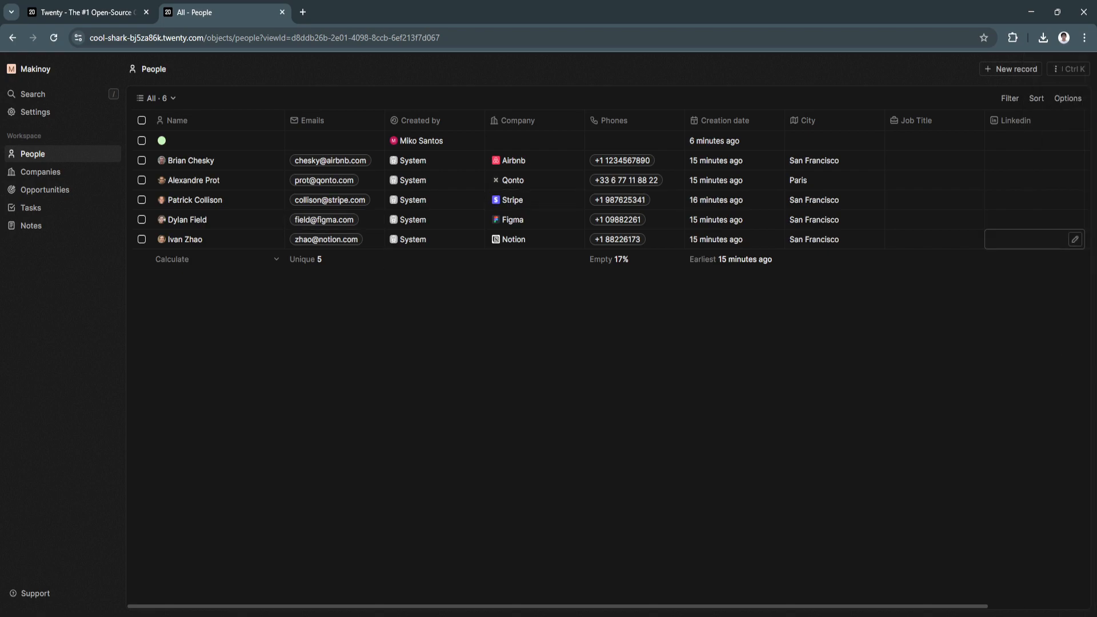
Create a blank person record in the People list and close its details.
{"action": "left_click", "coordinate": [1011, 69]}
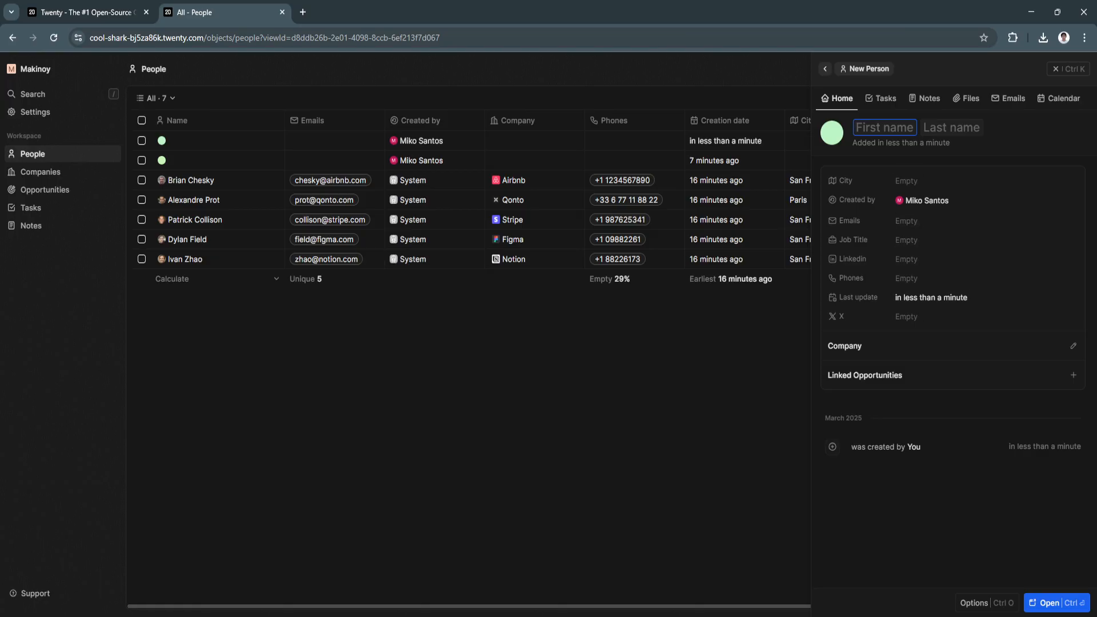
{"action": "left_click", "coordinate": [1067, 70]}
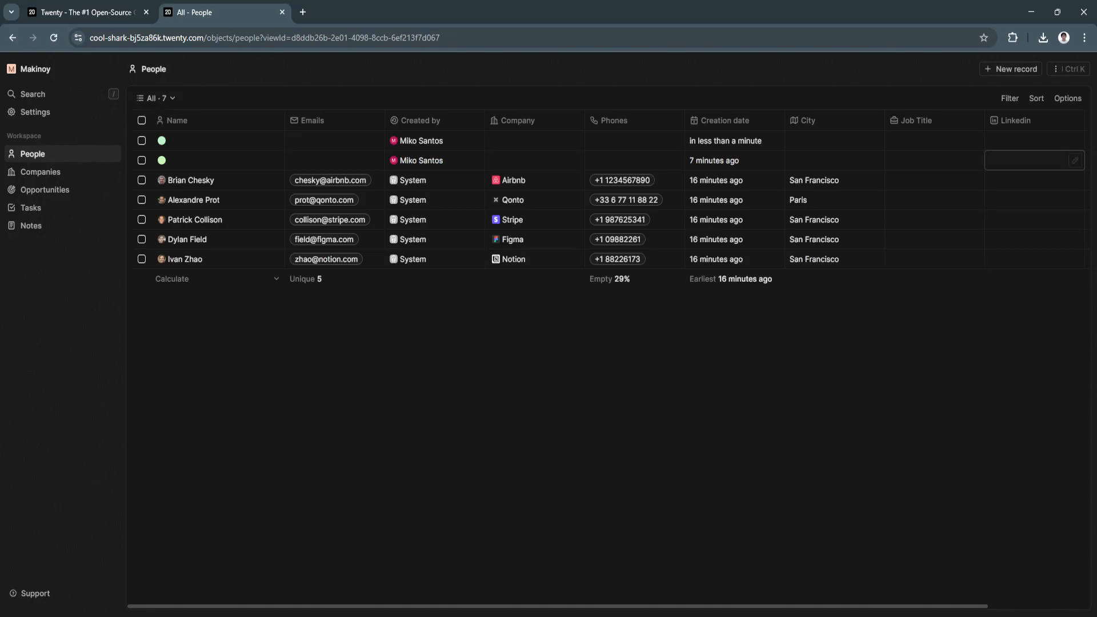
View the file upload stage for importing people records and close it without selecting a file.
{"action": "left_click", "coordinate": [1068, 68]}
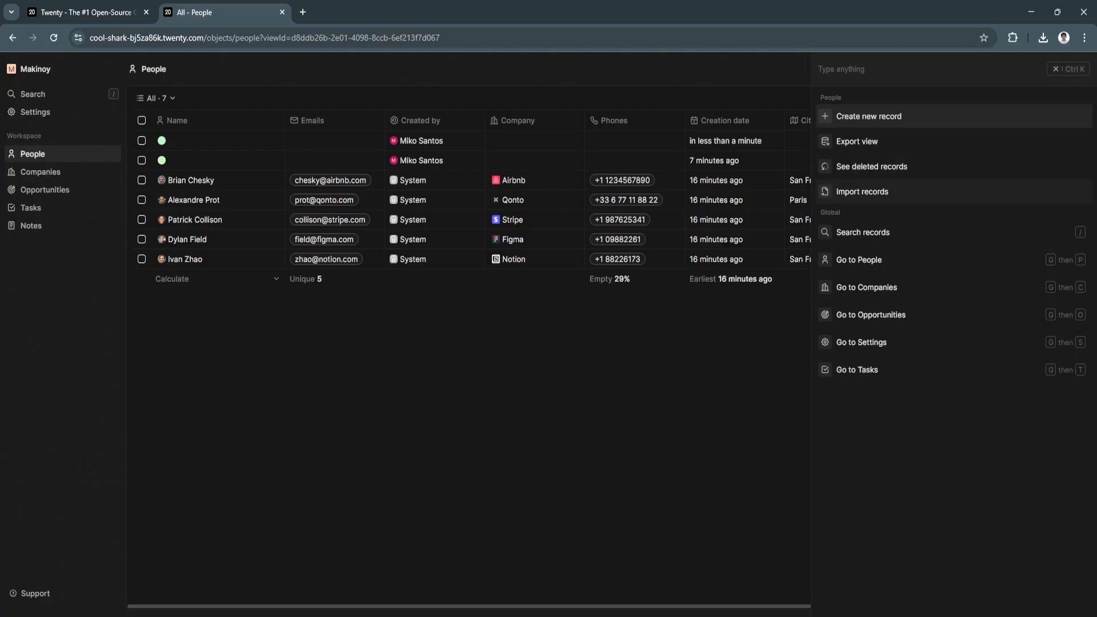
{"action": "left_click", "coordinate": [863, 191]}
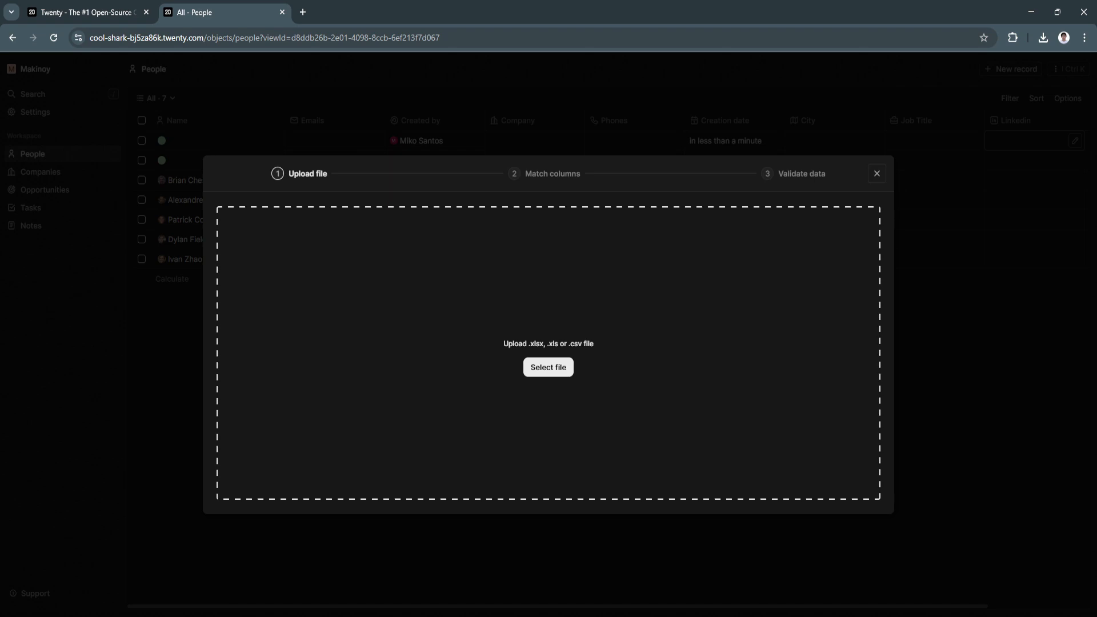
{"action": "left_click", "coordinate": [878, 173]}
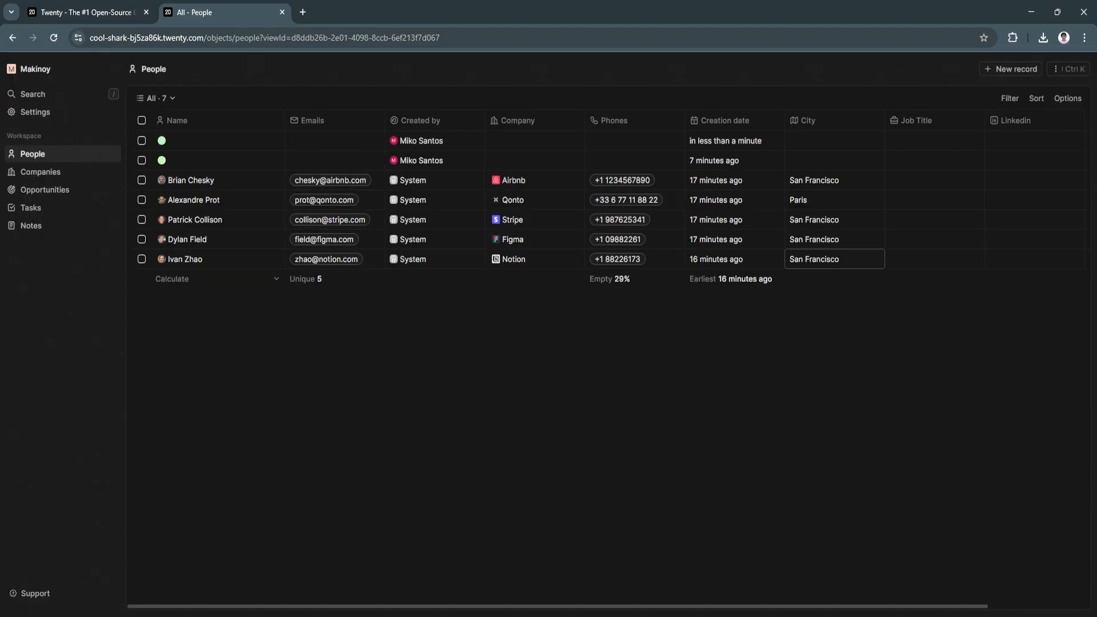
Create a blank company record in the Companies list, leaving its name unfilled.
{"action": "left_click", "coordinate": [40, 172]}
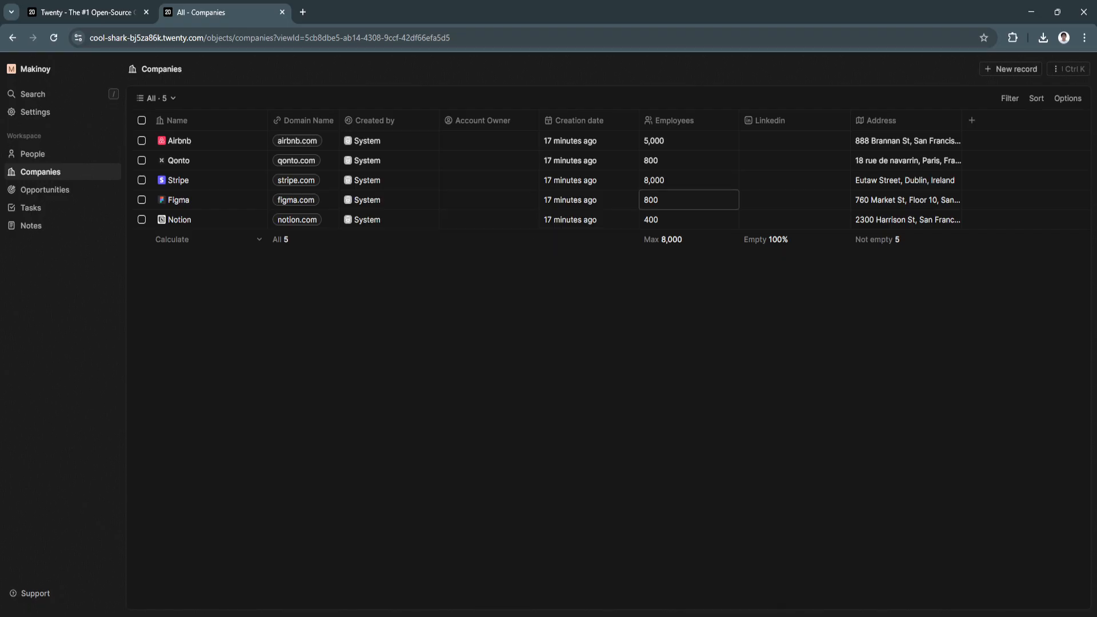
{"action": "left_click", "coordinate": [1010, 69]}
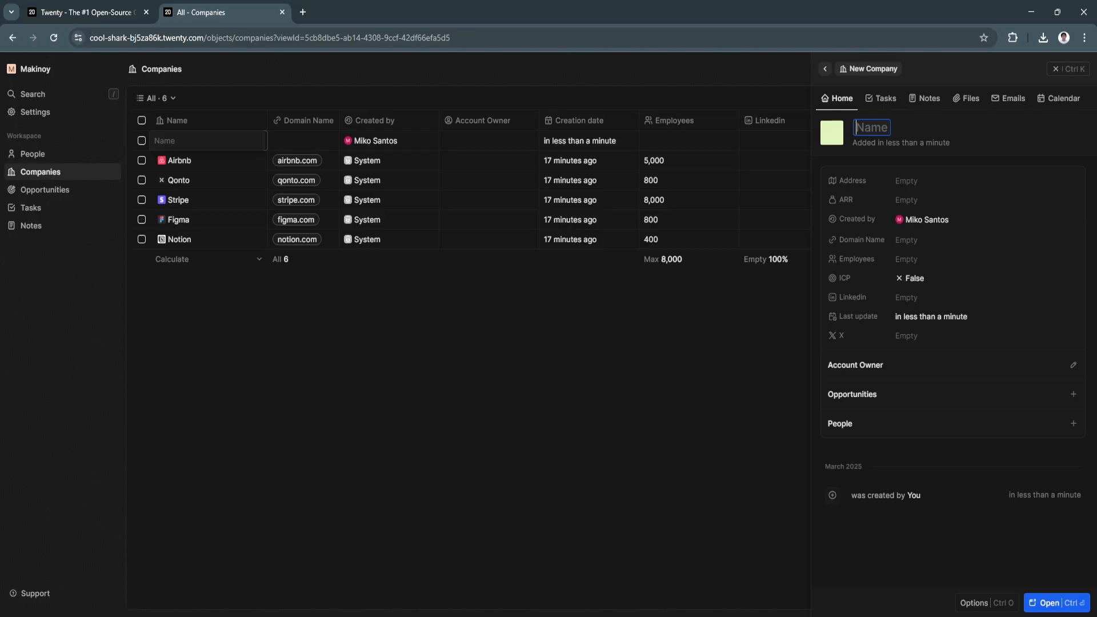
{"action": "key", "text": "Escape"}
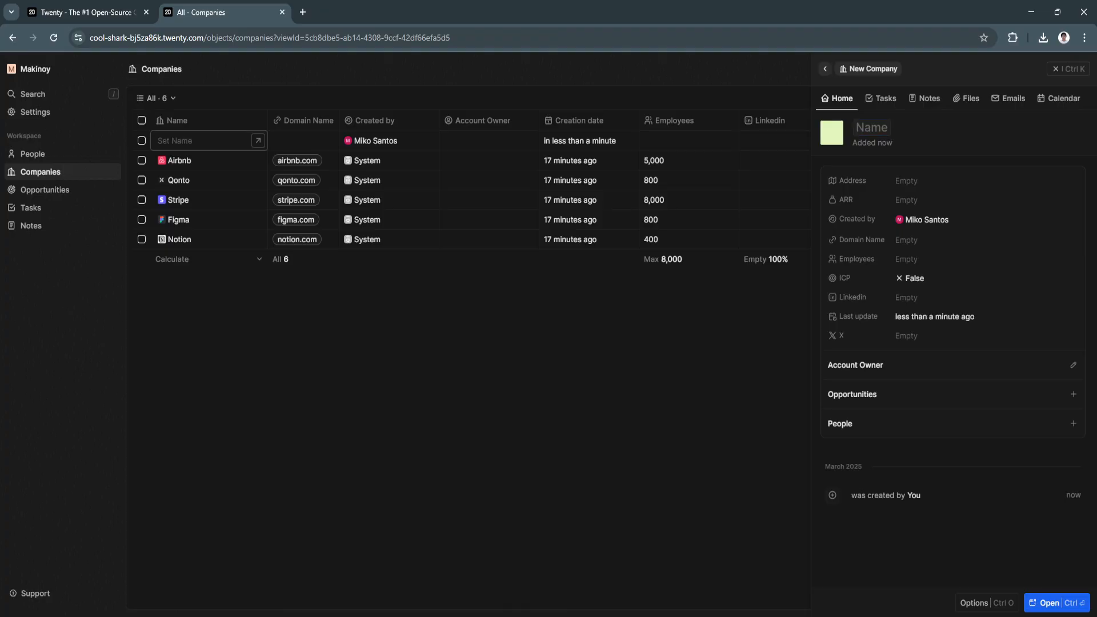
Create a blank first opportunity and look at its amount and close date fields without filling them in.
{"action": "left_click", "coordinate": [45, 190]}
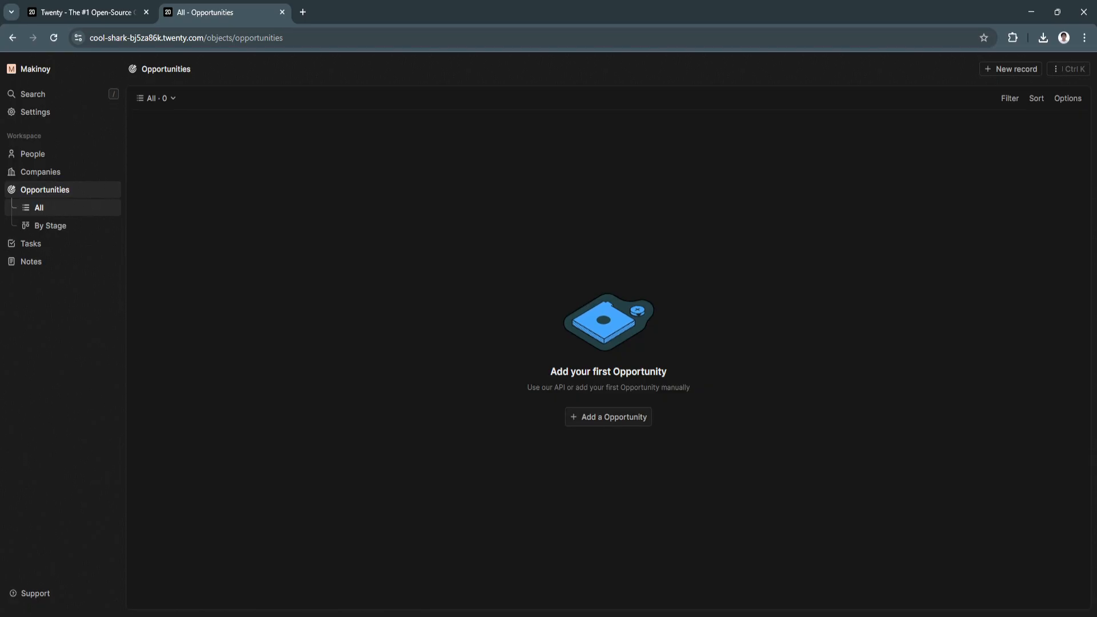
{"action": "left_click_drag", "start_coordinate": [532, 388], "coordinate": [566, 388]}
{"action": "left_click", "coordinate": [567, 389]}
{"action": "left_click", "coordinate": [609, 417]}
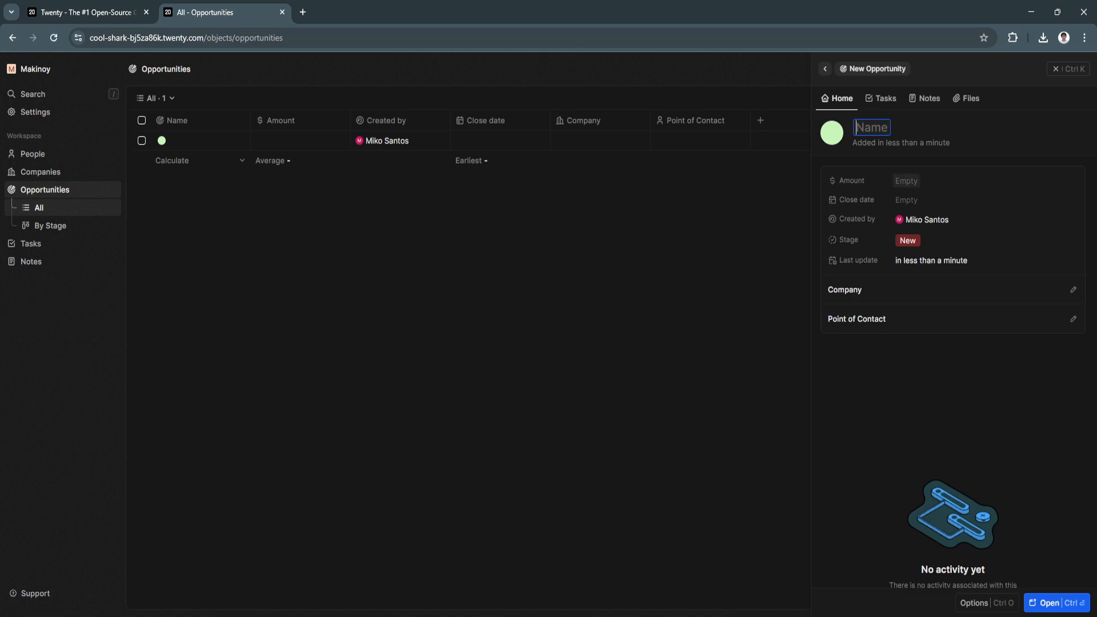
{"action": "left_click", "coordinate": [907, 181]}
{"action": "left_click", "coordinate": [907, 200]}
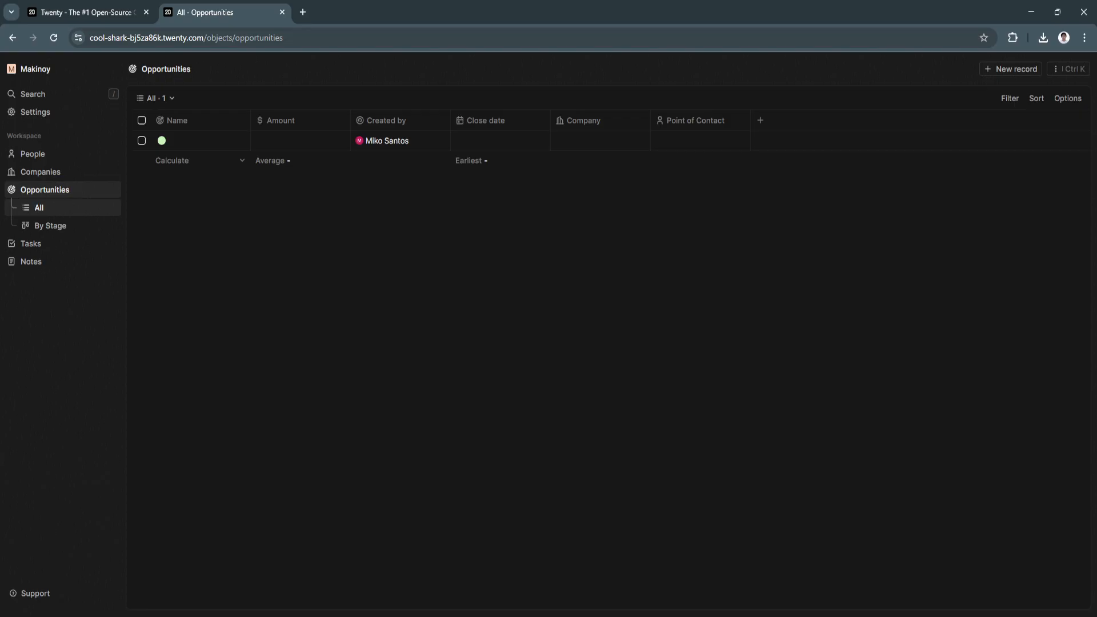
Examine the task list's status choices, the tasks grouped by status, and the tasks assigned to the current account.
{"action": "left_click", "coordinate": [31, 243]}
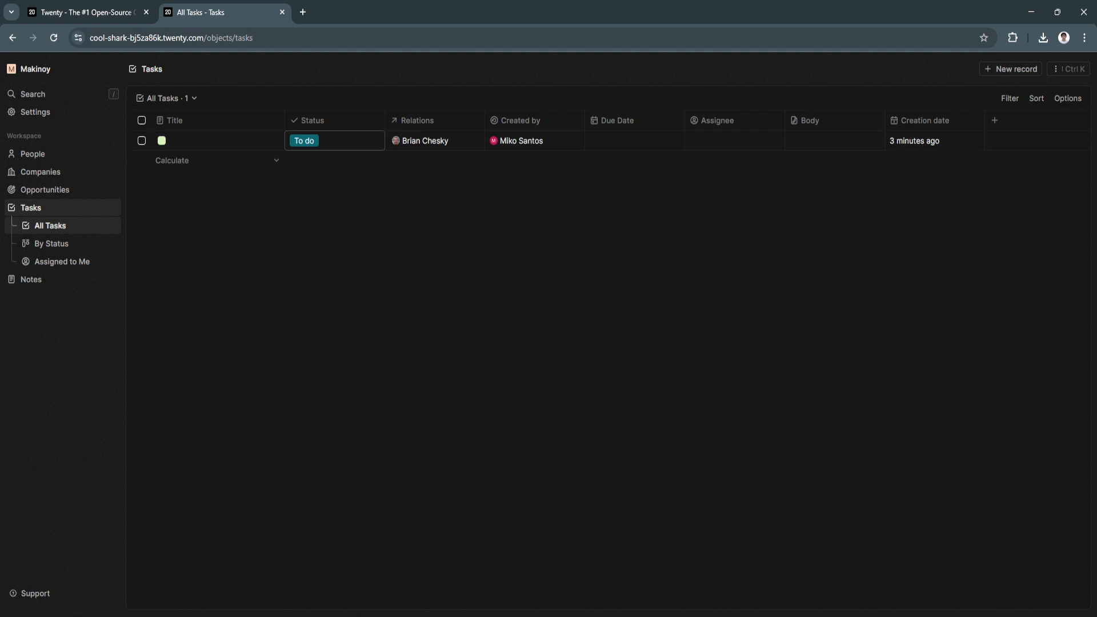
{"action": "left_click", "coordinate": [327, 141]}
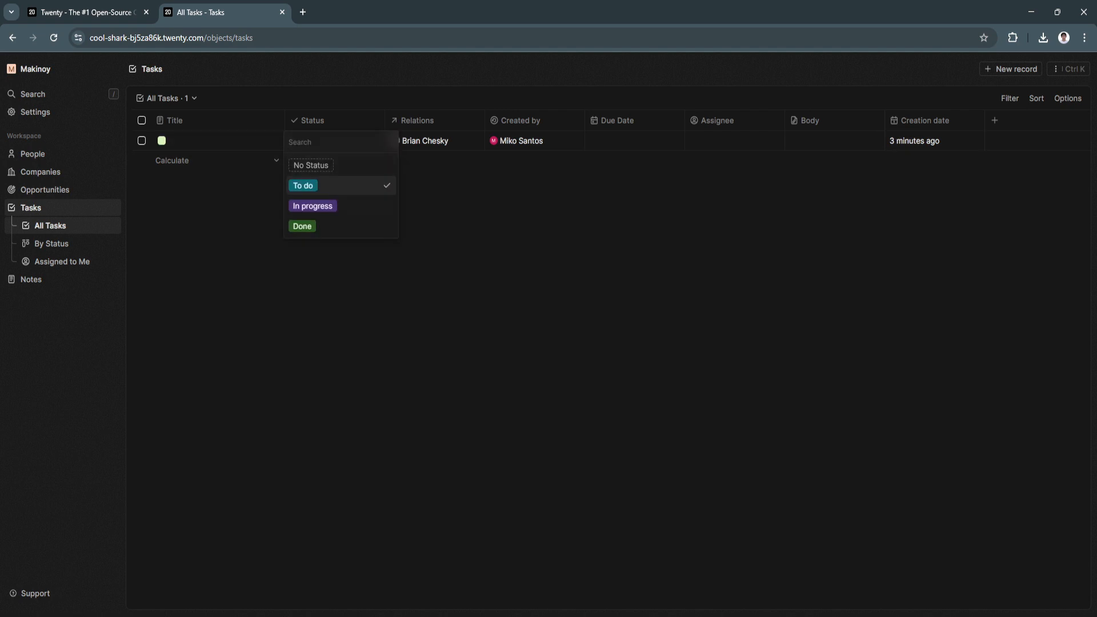
{"action": "key", "text": "Escape"}
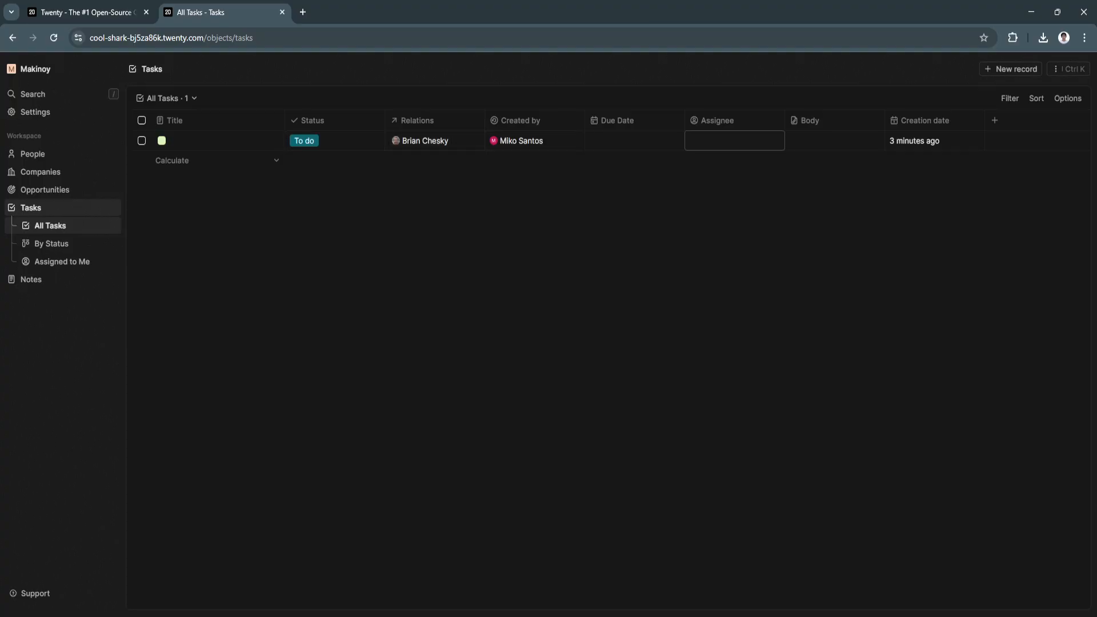
{"action": "left_click", "coordinate": [51, 243]}
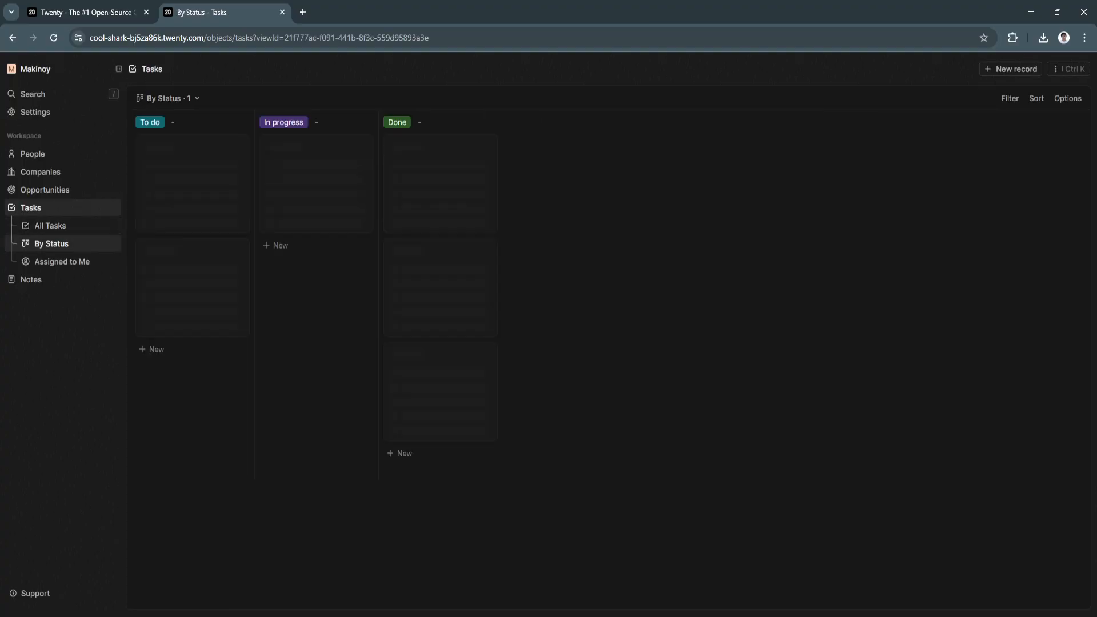
{"action": "left_click_drag", "start_coordinate": [171, 178], "coordinate": [411, 172]}
{"action": "left_click", "coordinate": [61, 261]}
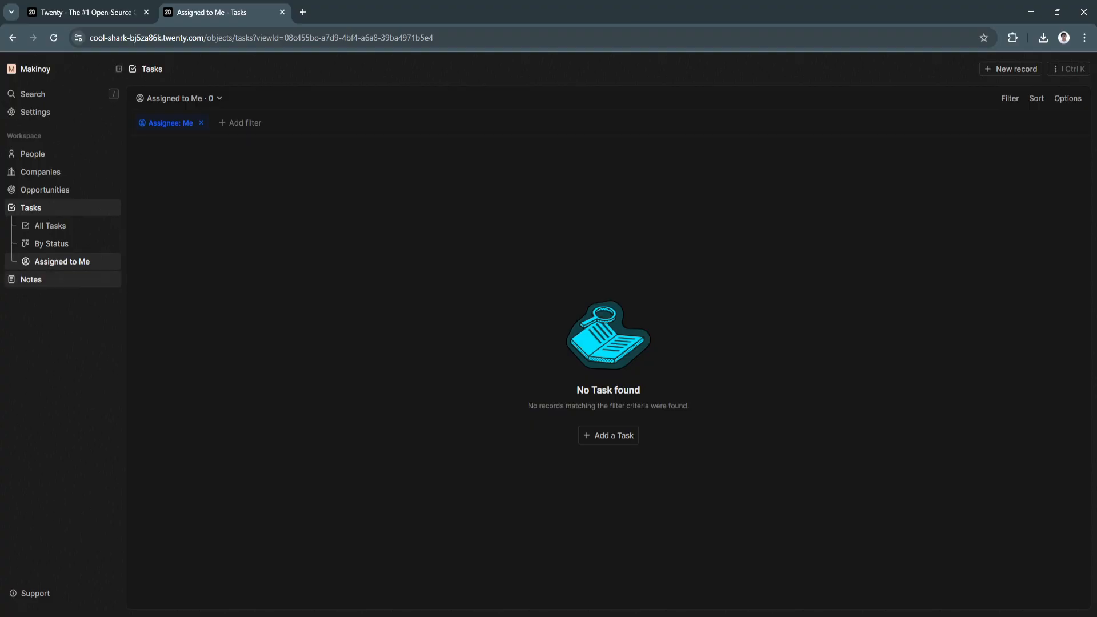
Create a blank first note, close its details, and return to the People list.
{"action": "left_click", "coordinate": [31, 278]}
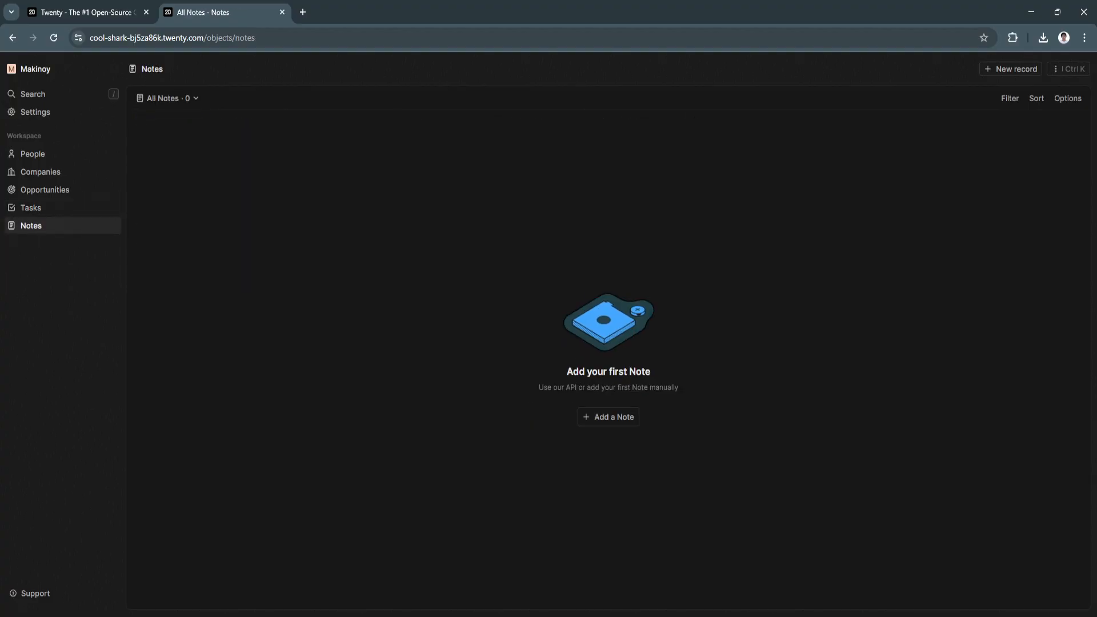
{"action": "left_click", "coordinate": [608, 416]}
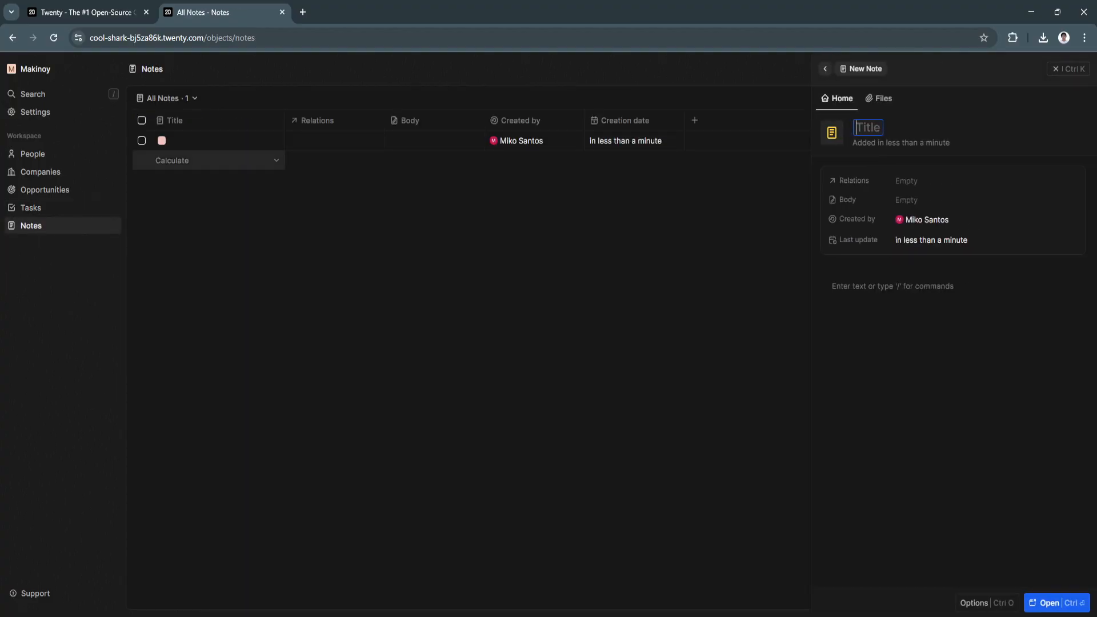
{"action": "left_click", "coordinate": [825, 69]}
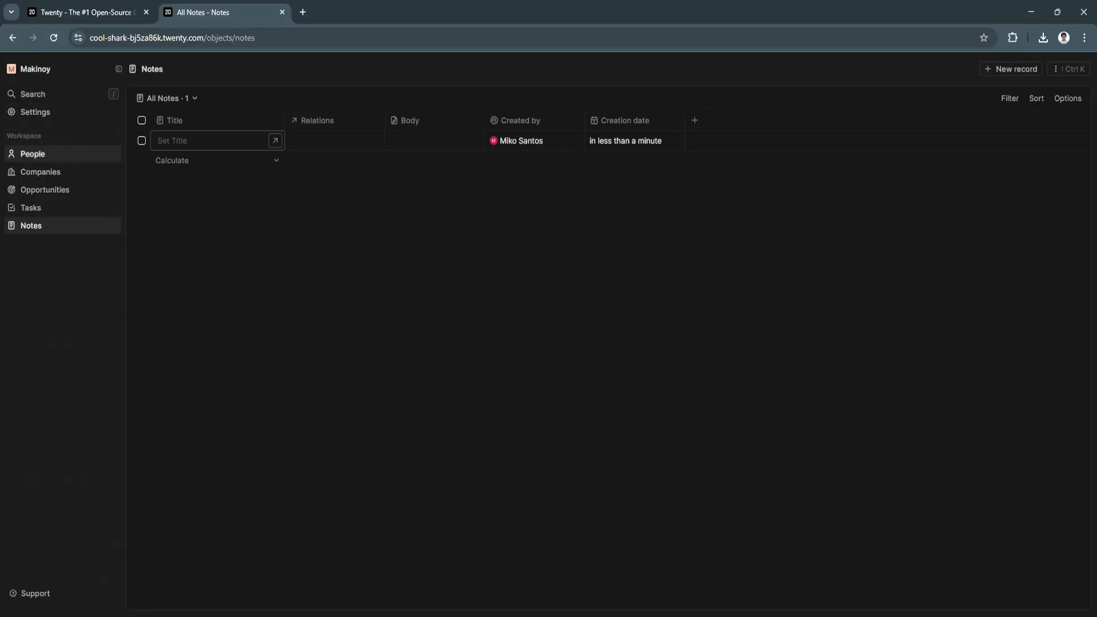
{"action": "left_click", "coordinate": [33, 154]}
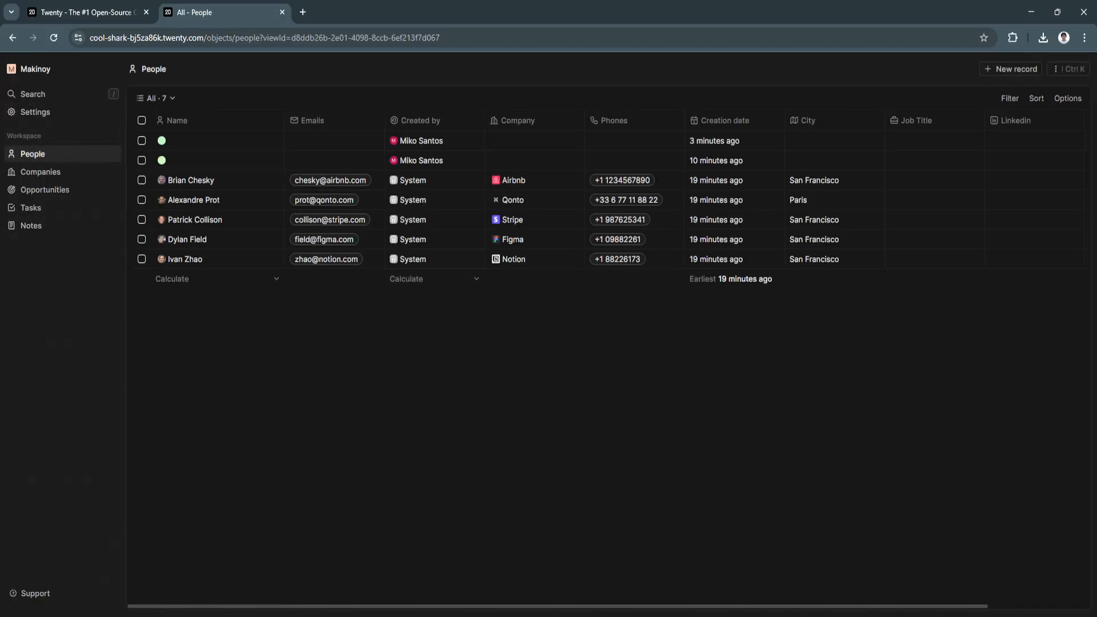